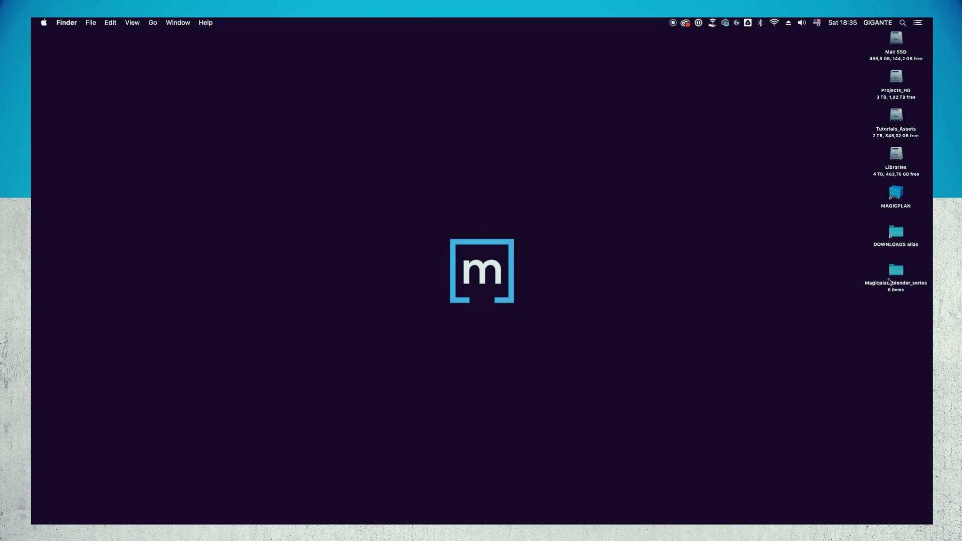
Open magicplan.series.blend from the desktop's Magicplan_blender_series folder in Blender.
double_click(890, 276)
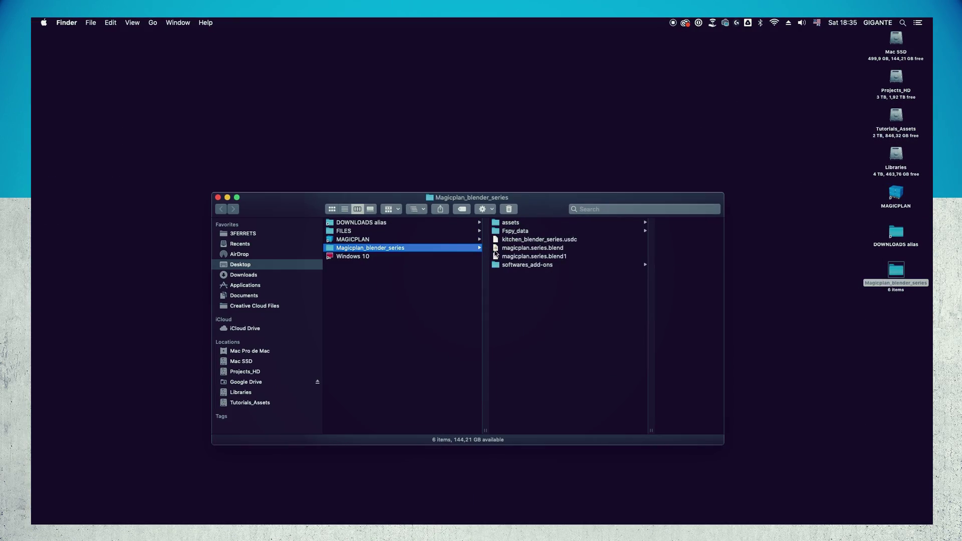
double_click(496, 248)
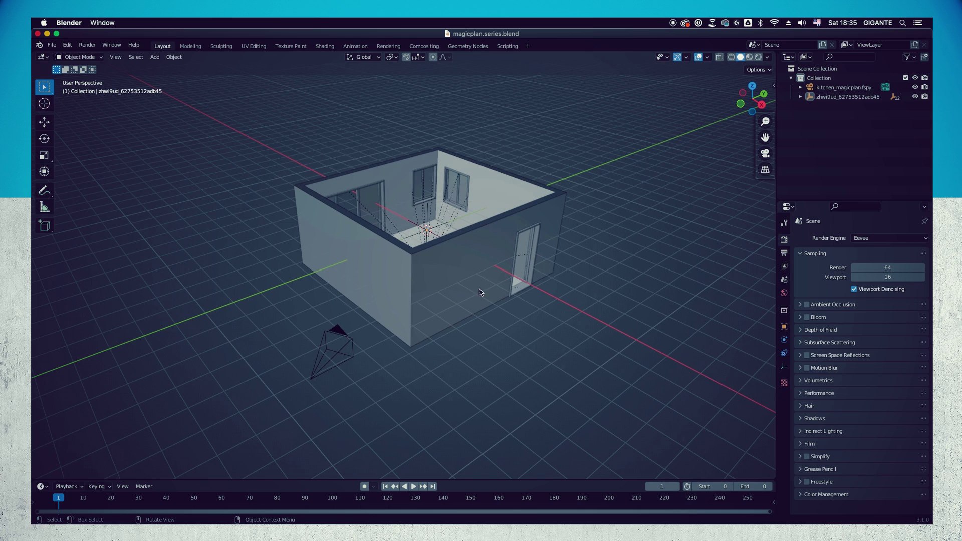
mouse_move(557, 314)
middle_down()
mouse_move(506, 311)
mouse_move(550, 308)
middle_up()
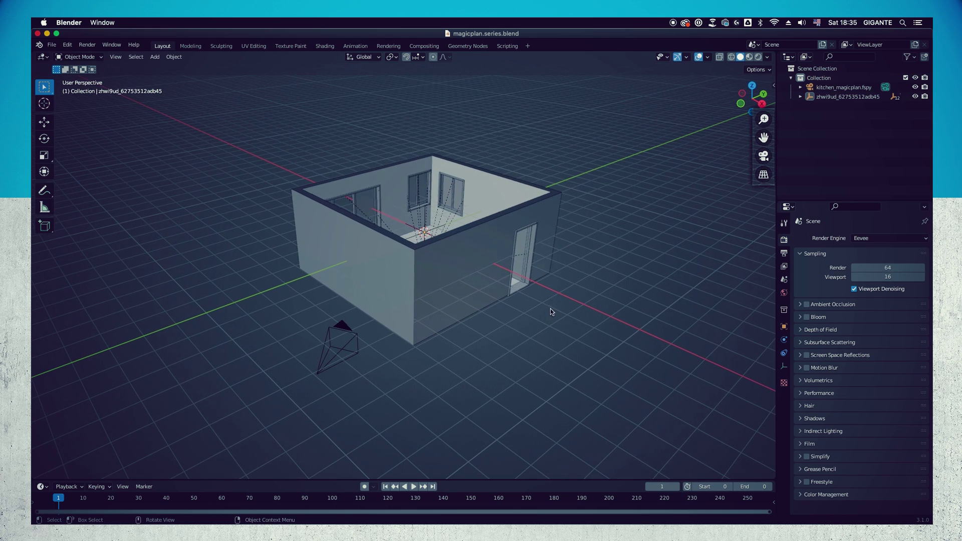
click(764, 156)
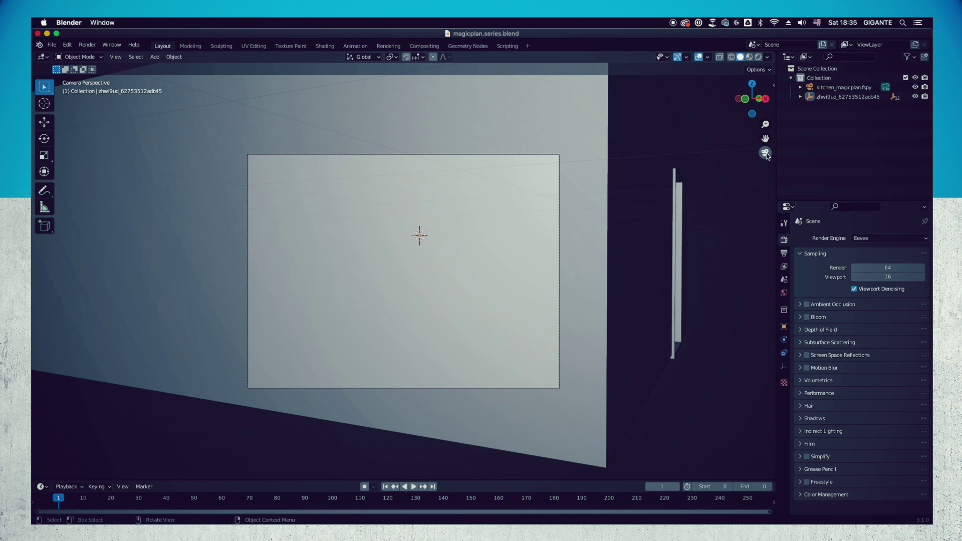
click(765, 153)
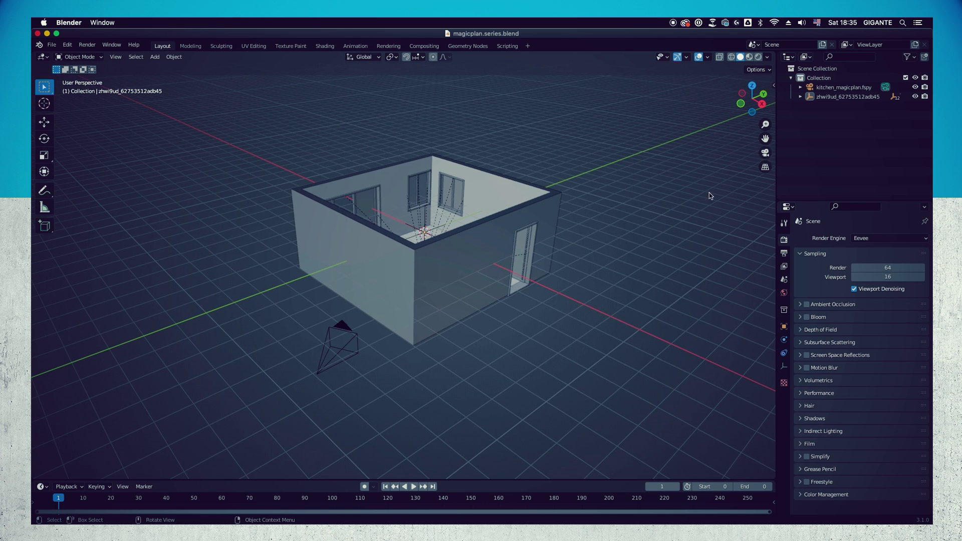
click(765, 155)
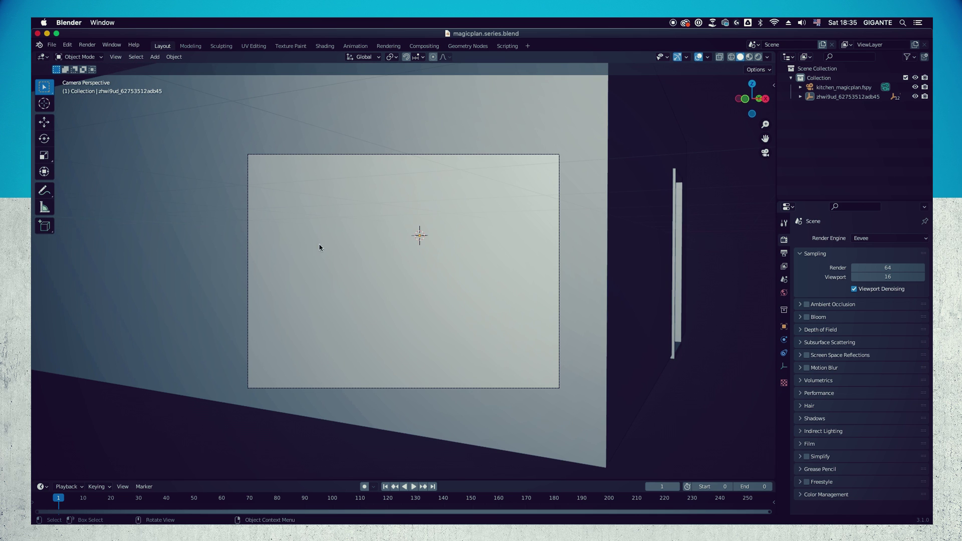
click(765, 153)
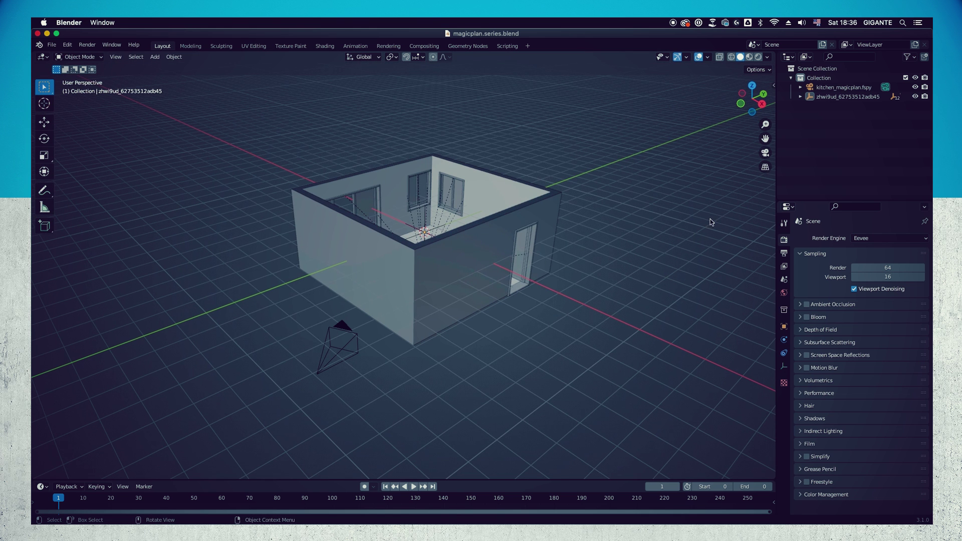
Expand the imported model, Geom and node_33 in the Outliner to list the room meshes.
click(830, 98)
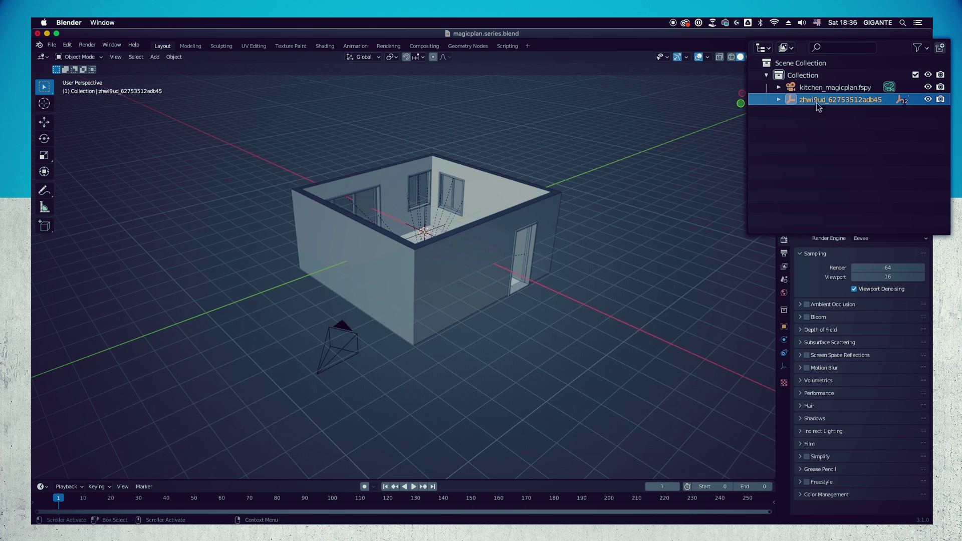
click(779, 99)
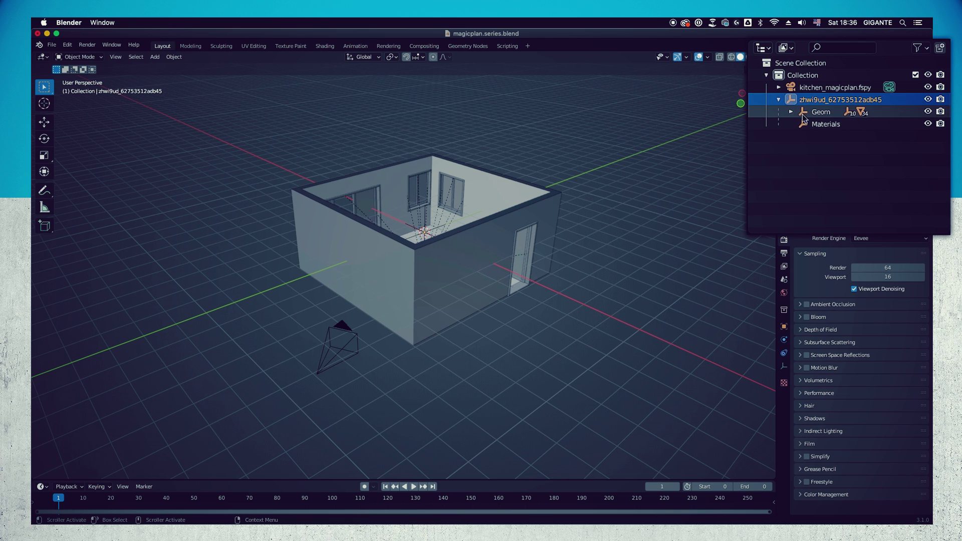
click(802, 113)
click(790, 111)
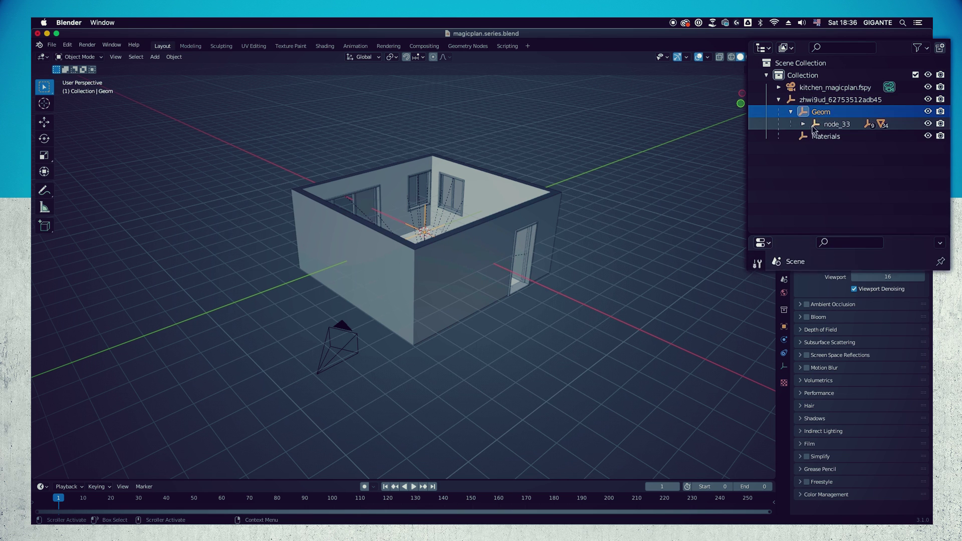
click(803, 123)
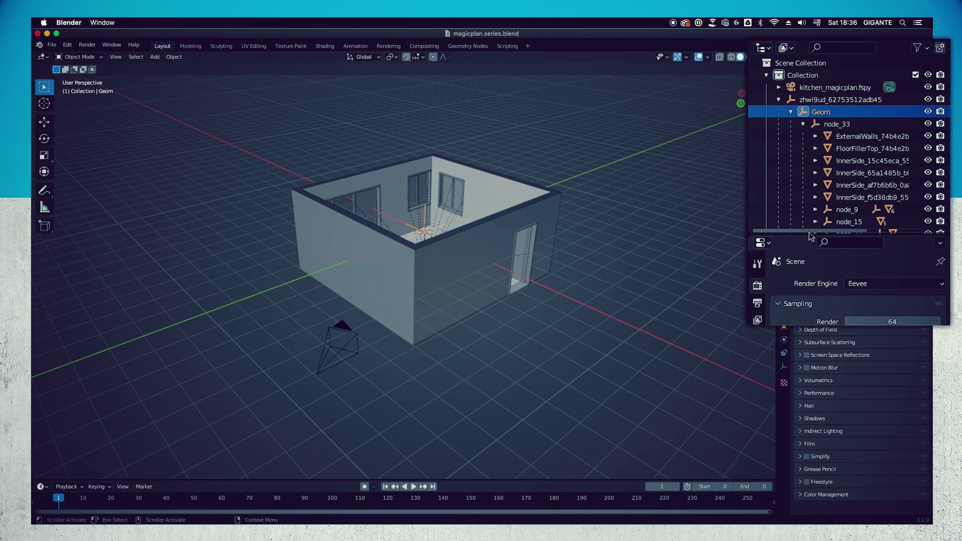
drag(810, 236, 810, 341)
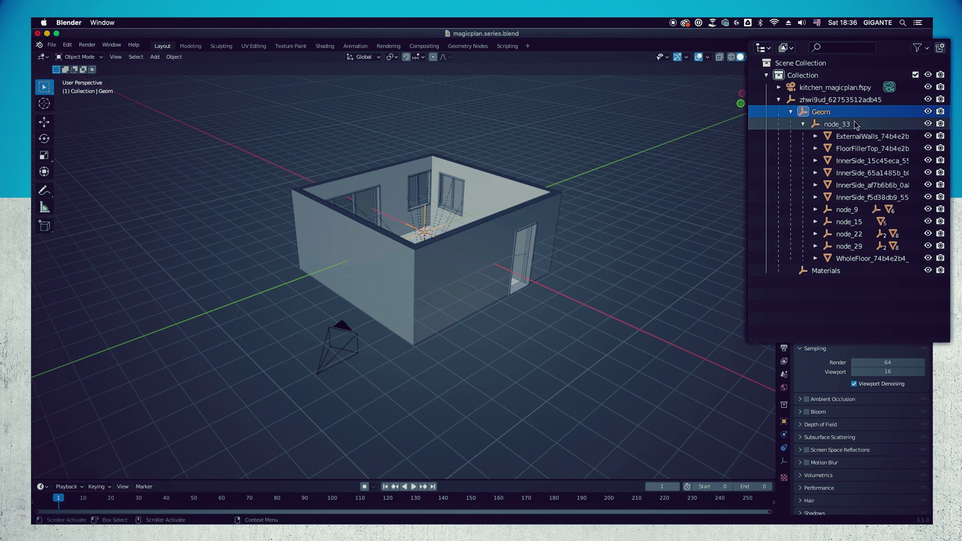
Turn off viewport visibility and rendering for ExternalWalls and one InnerSide wall.
click(927, 136)
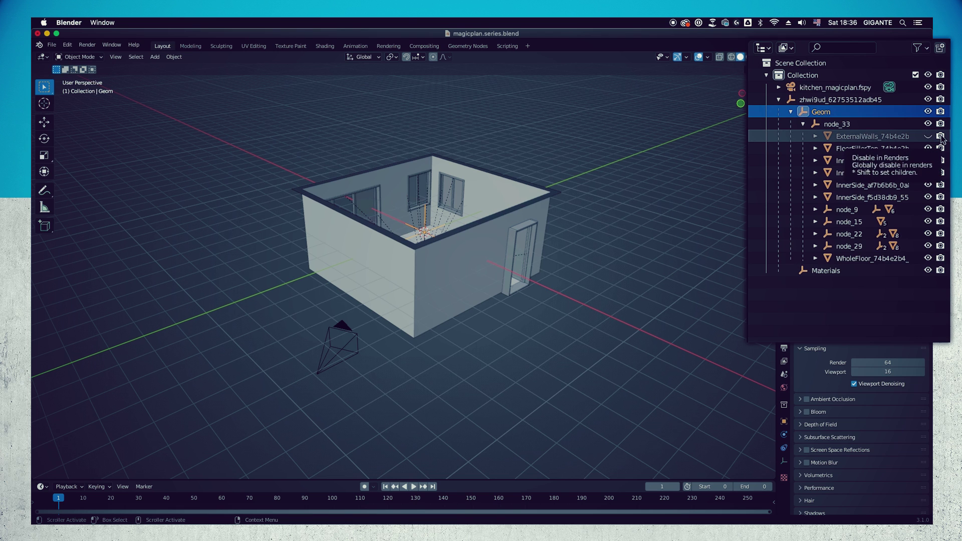
click(940, 136)
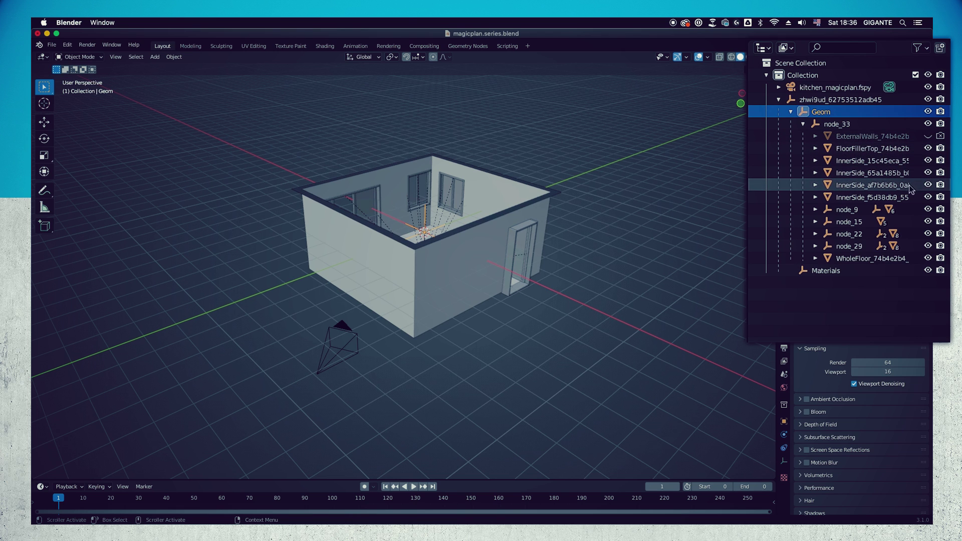
click(928, 185)
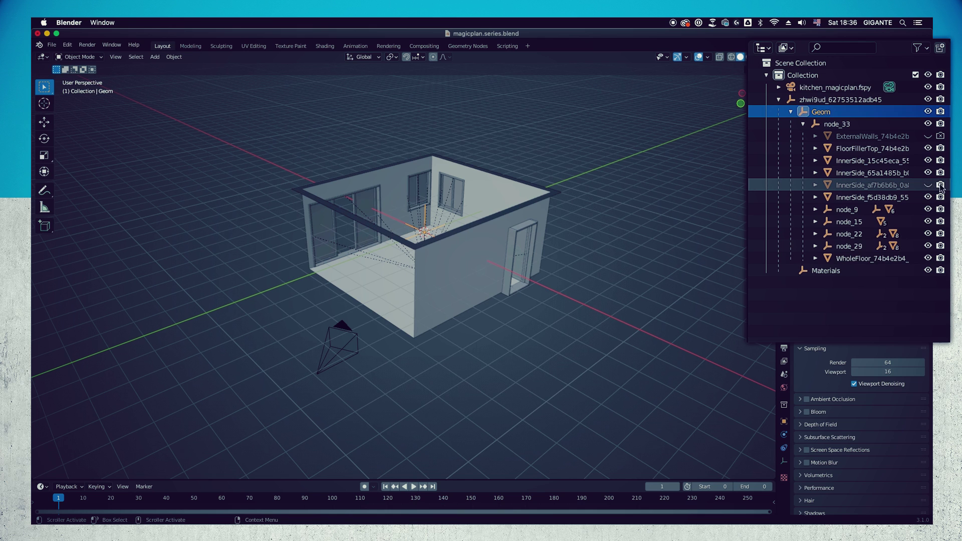
click(941, 185)
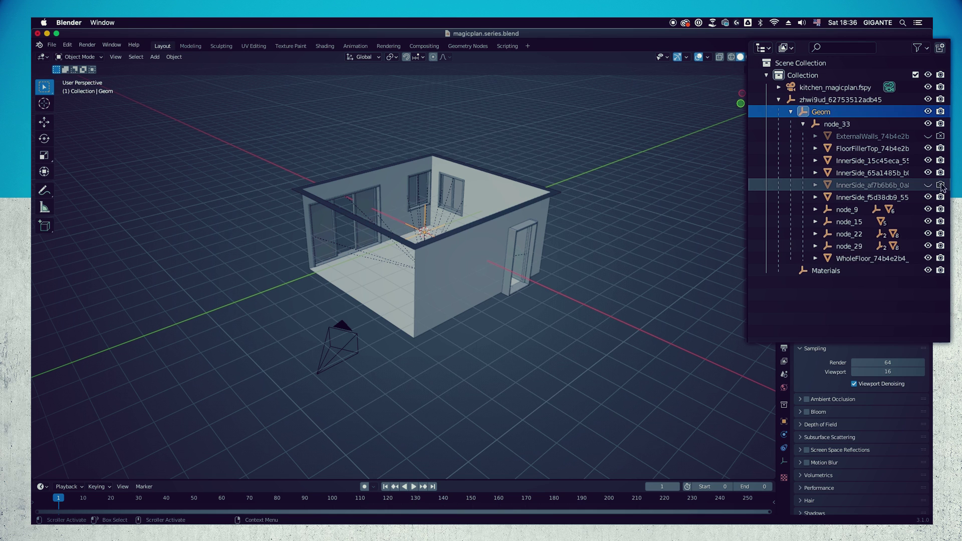
click(847, 185)
click(851, 136)
click(850, 319)
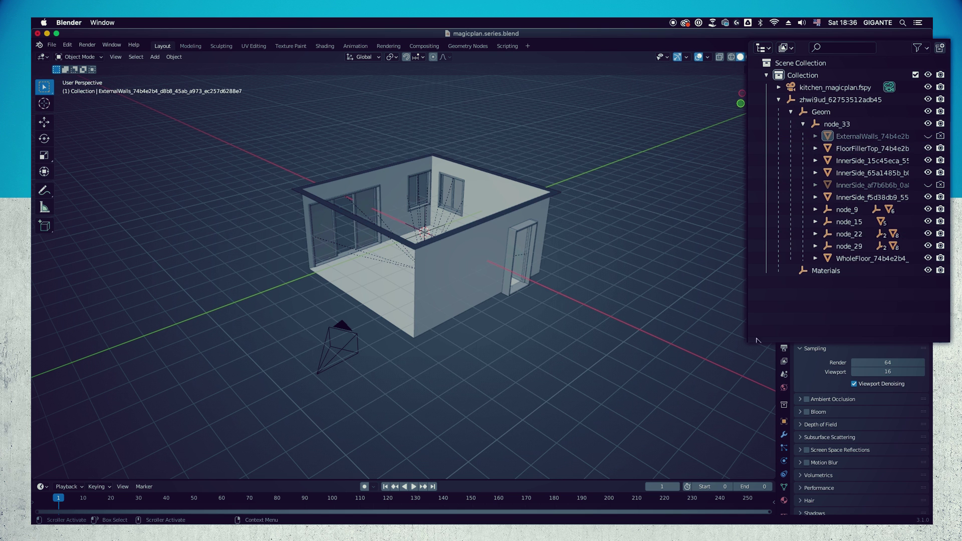
View through the fSpy camera with X-Ray on and Wireframe shading over the kitchen photo.
click(766, 157)
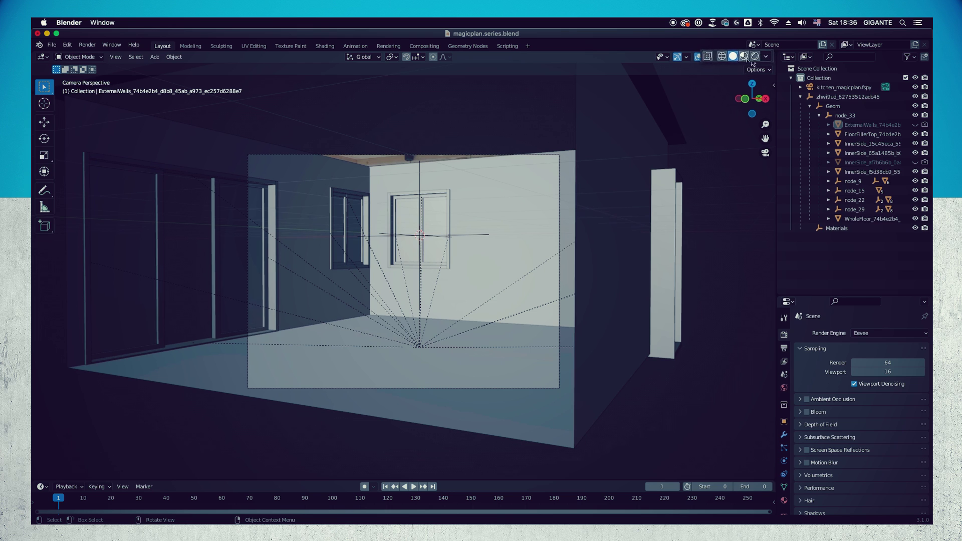
click(704, 59)
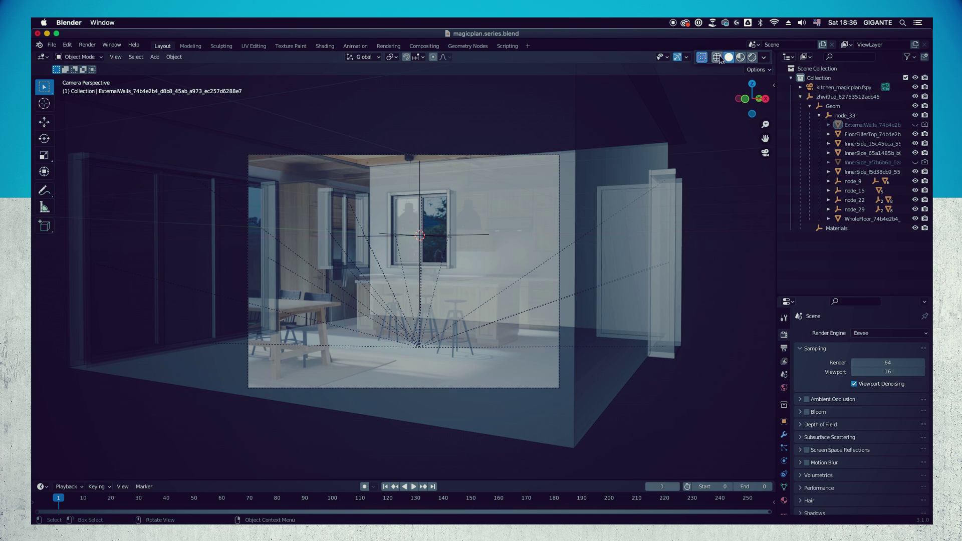
click(717, 58)
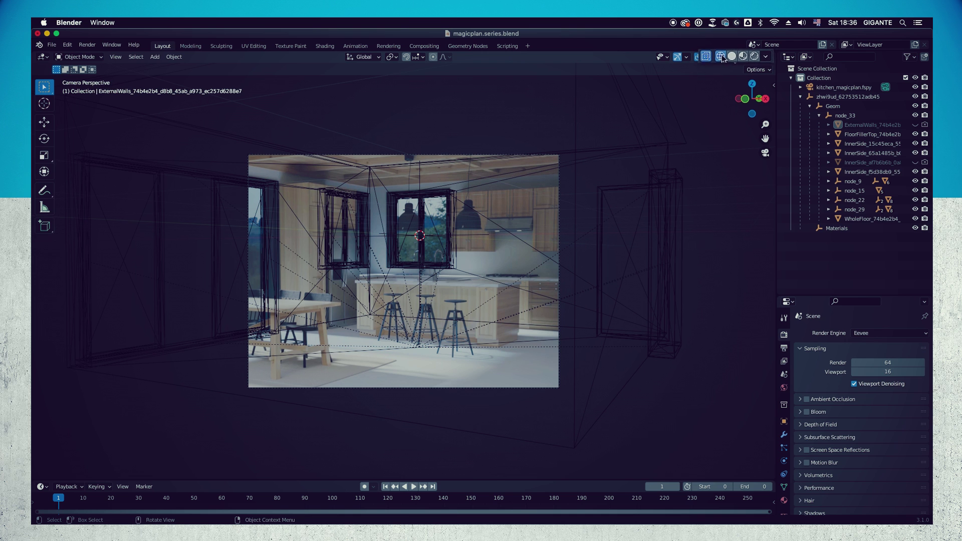
scroll(439, 255, up, 3)
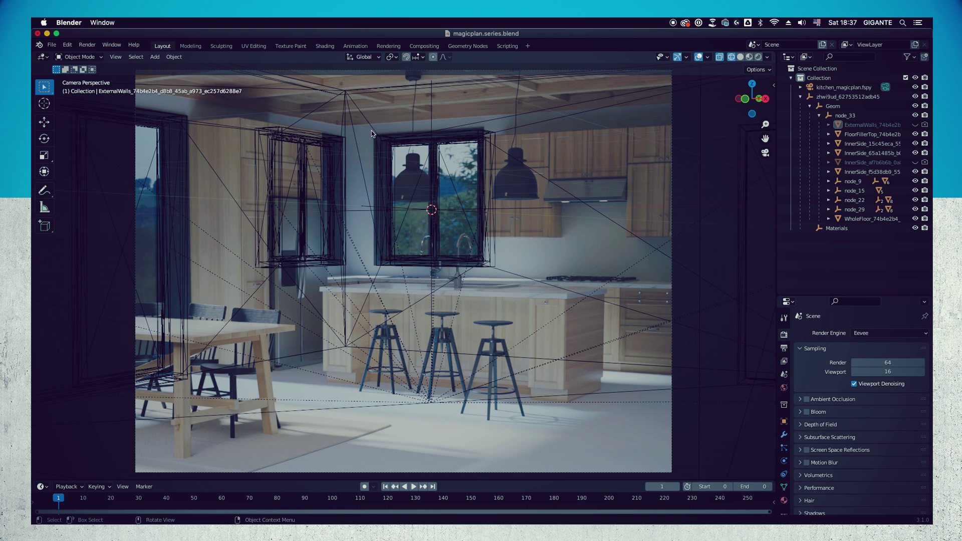
scroll(429, 134, up, 5)
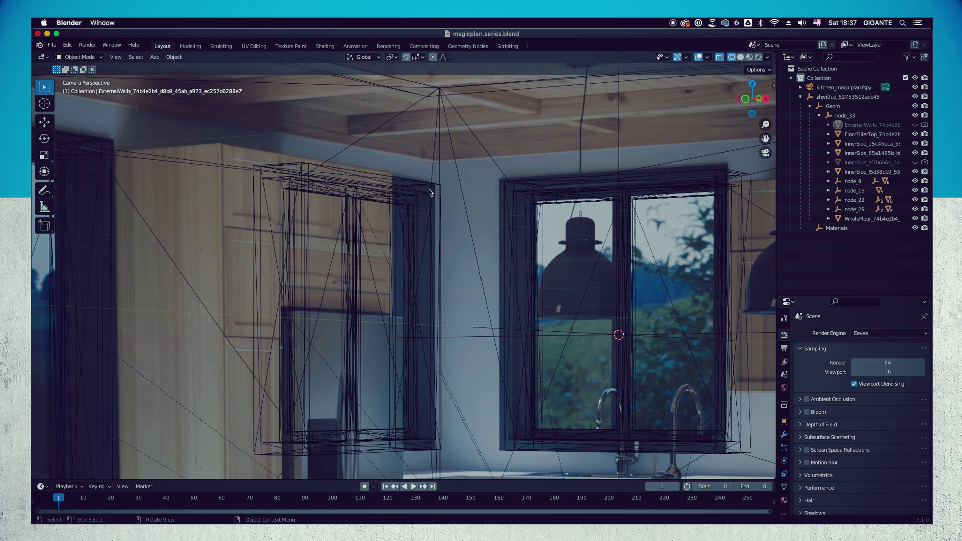
scroll(424, 264, down, 5)
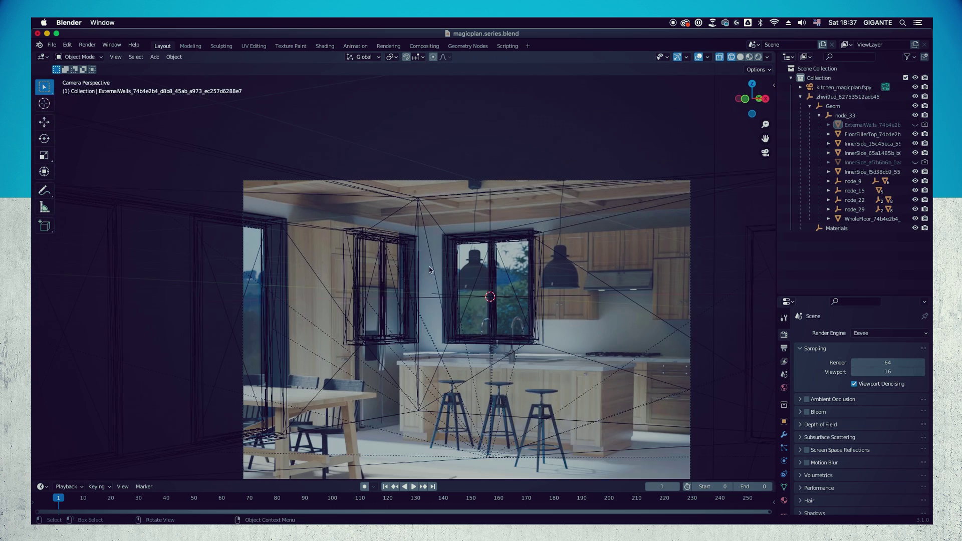
scroll(429, 269, down, 5)
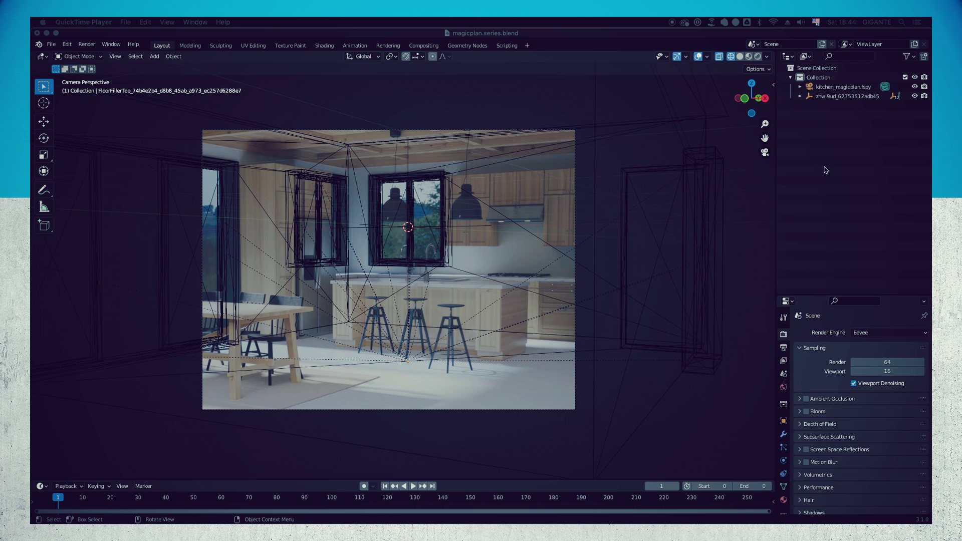
Rename the room's Collection to KITCHEN_ROOM, then make Scene Collection active.
click(822, 79)
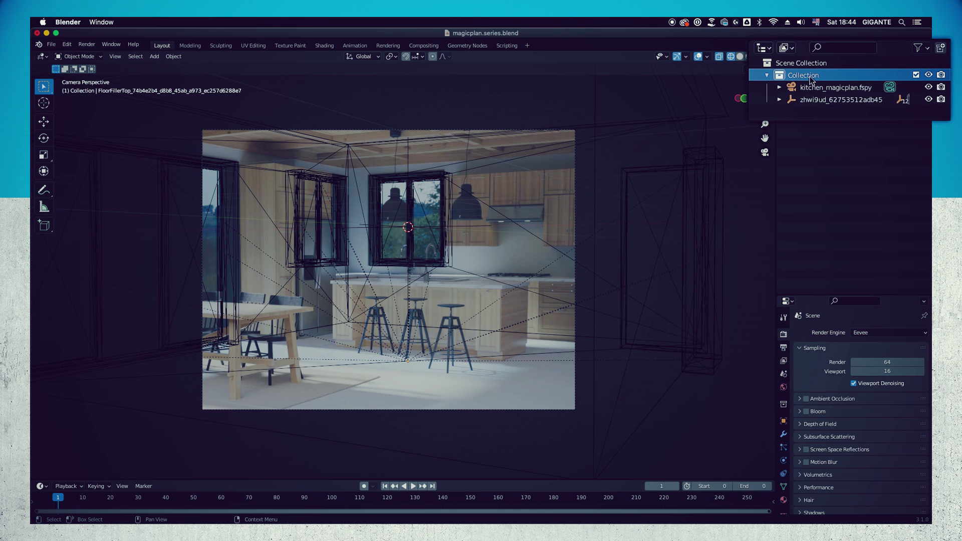
double_click(810, 76)
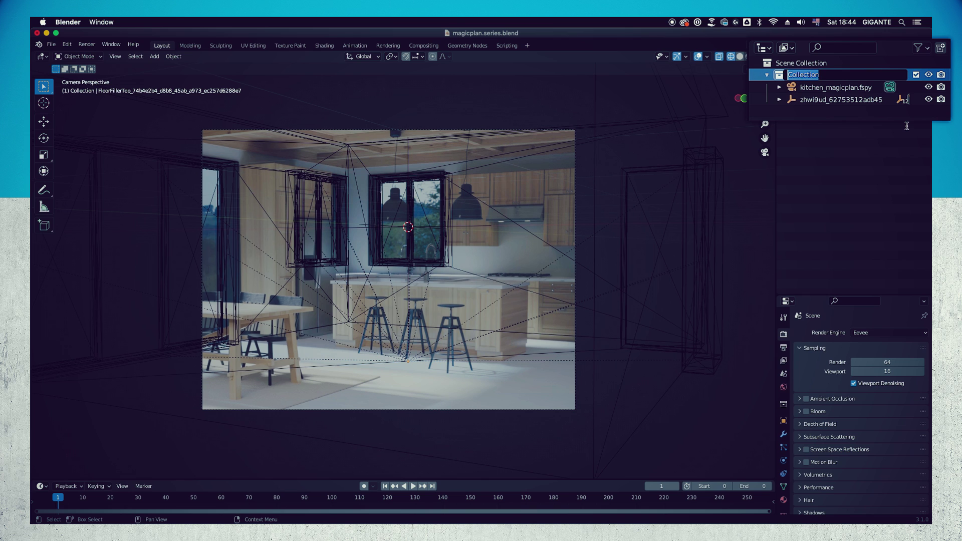
text(KITCHEN_ROOM)
key(Return)
click(878, 140)
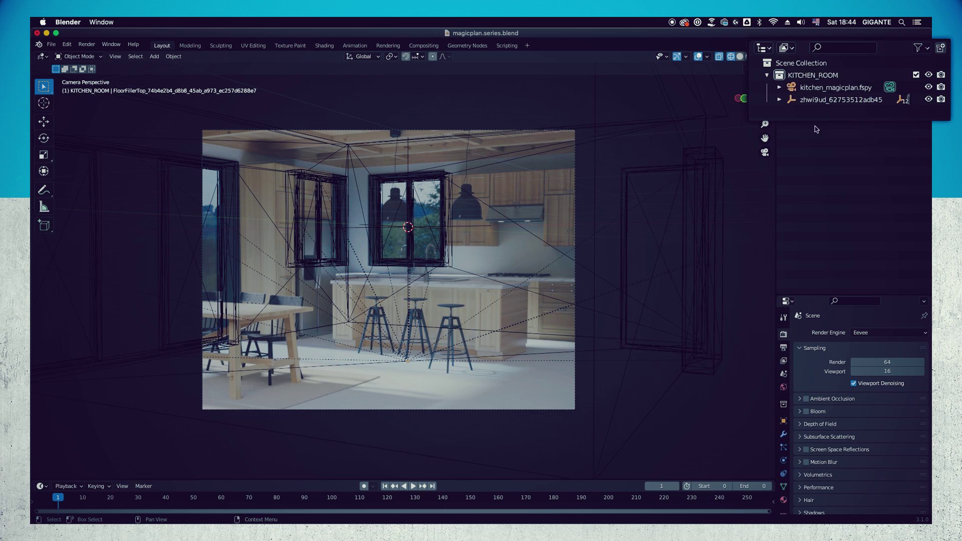
click(801, 62)
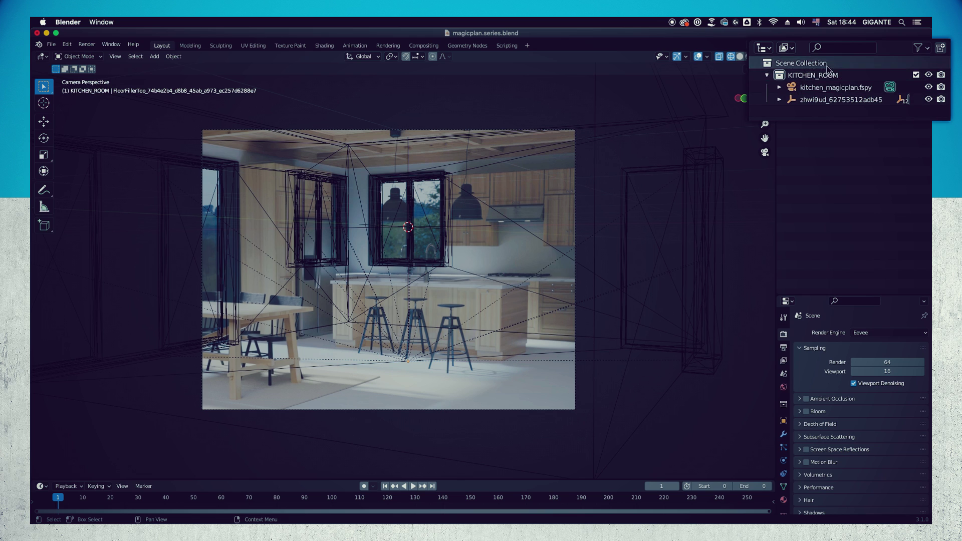
Add a new collection named ASSETS and place it directly under Scene Collection.
click(940, 49)
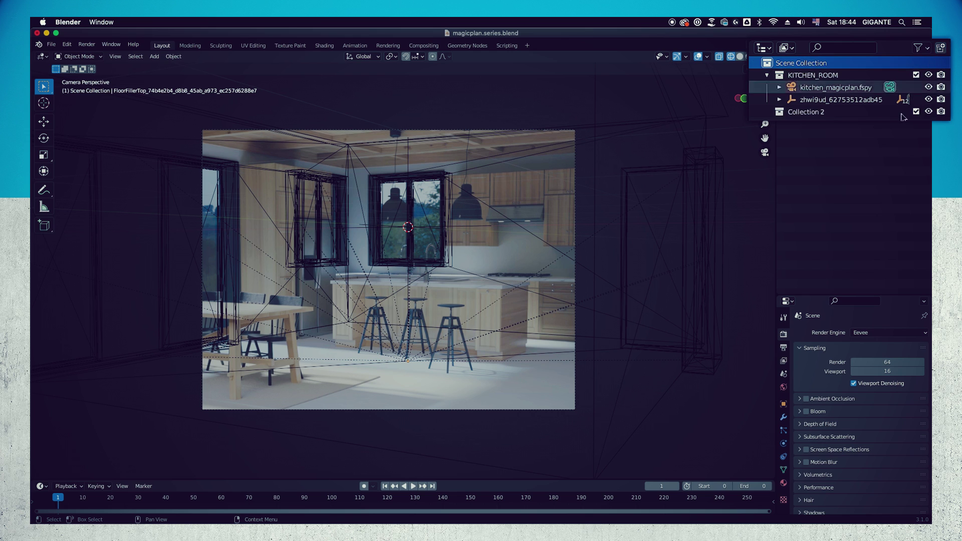
double_click(822, 112)
text(ASSETS)
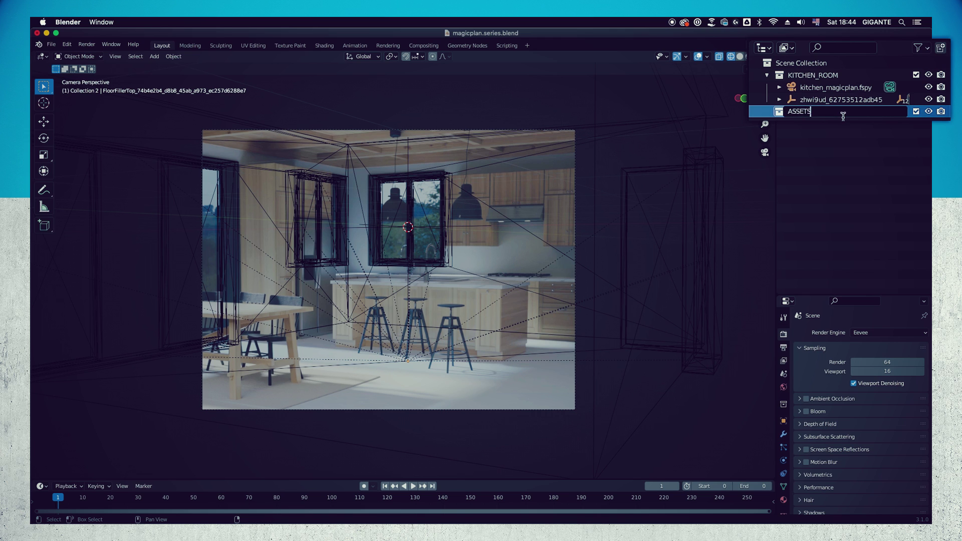
key(Return)
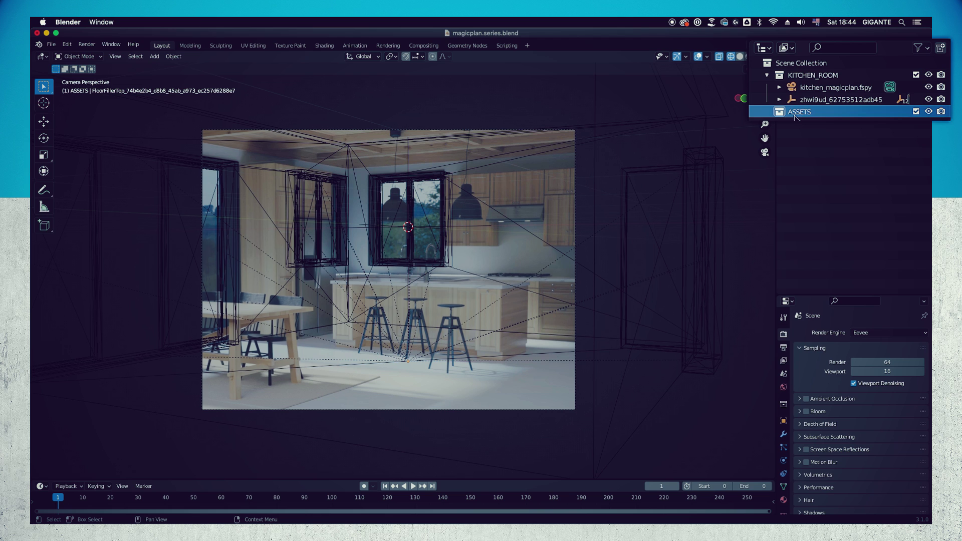
drag(781, 114, 807, 62)
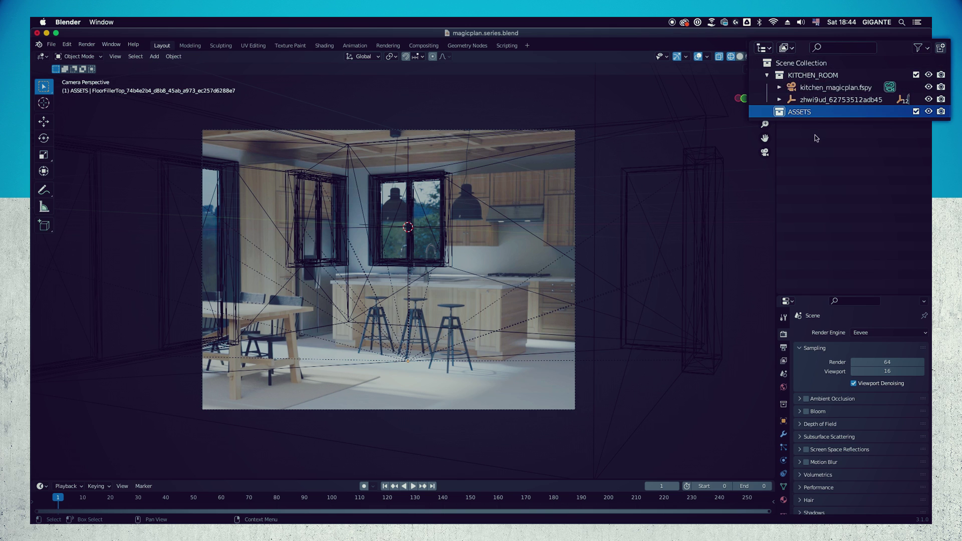
Use Select Objects on KITCHEN_ROOM to select the fSpy camera and room model.
click(790, 77)
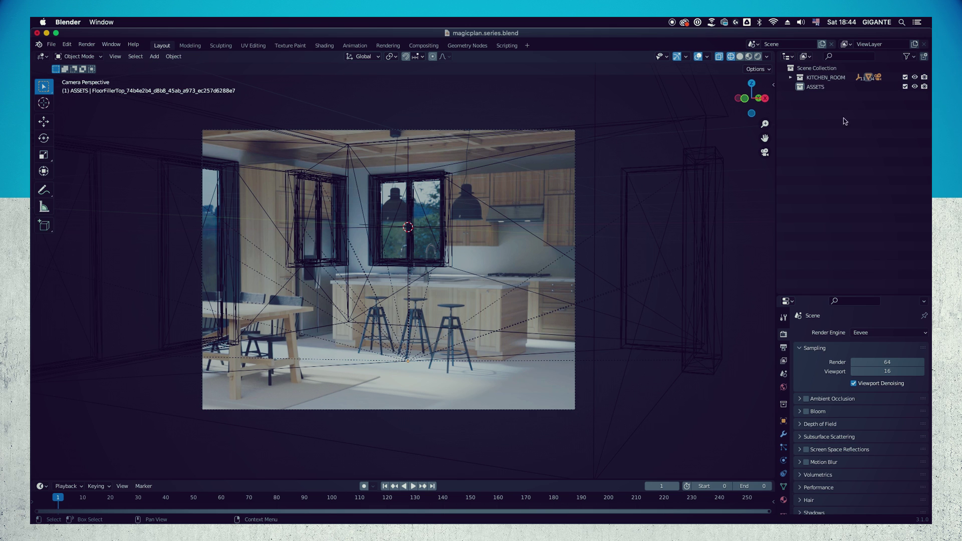
click(826, 78)
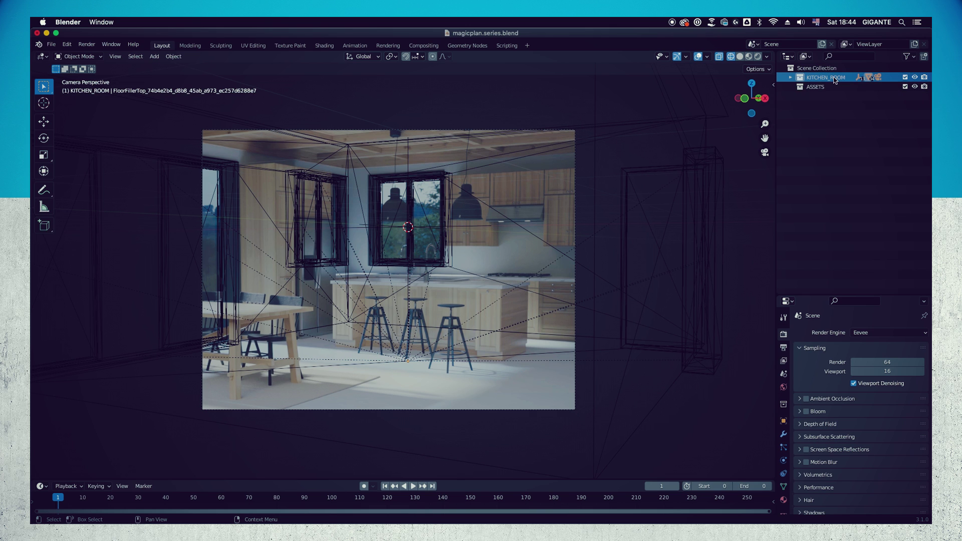
right_click(835, 80)
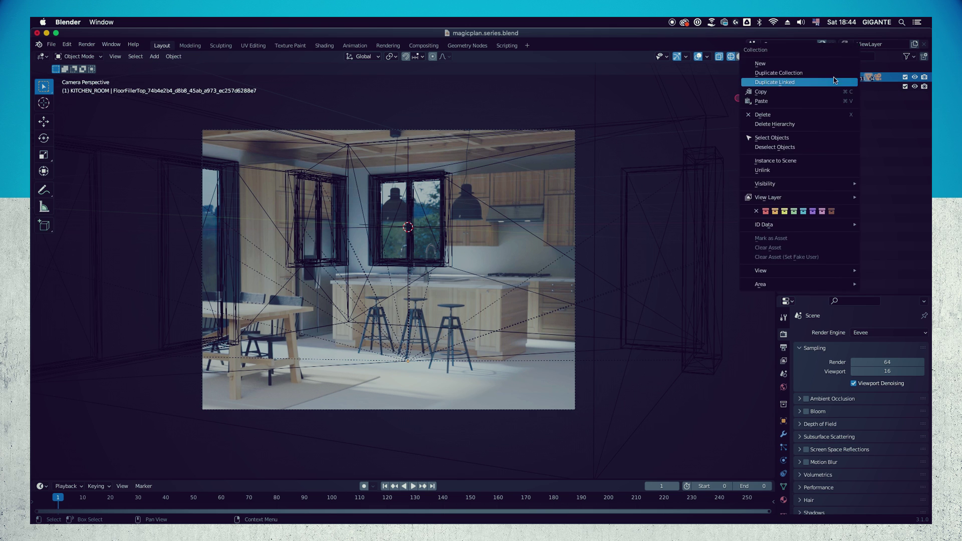
click(829, 138)
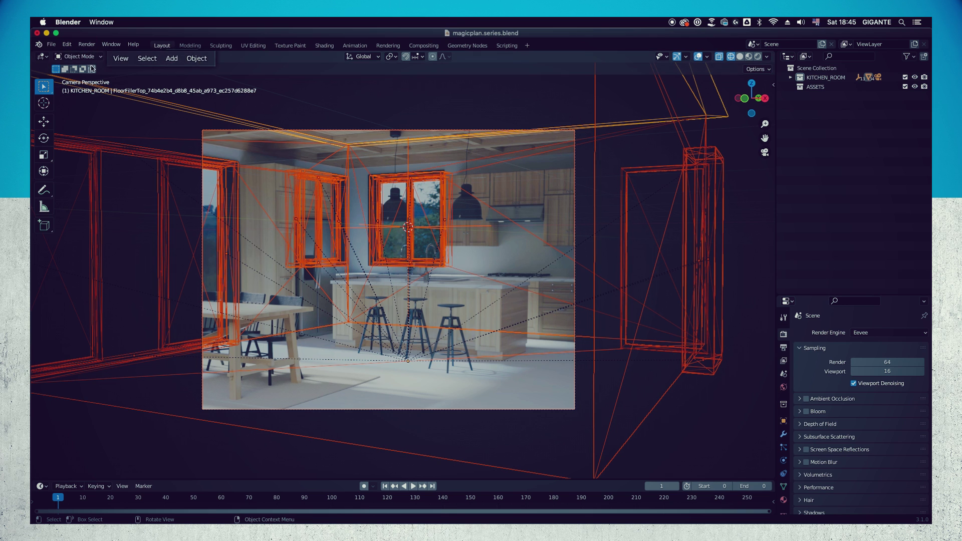
Switch the viewport to the Front viewpoint via View > Viewpoint.
click(121, 58)
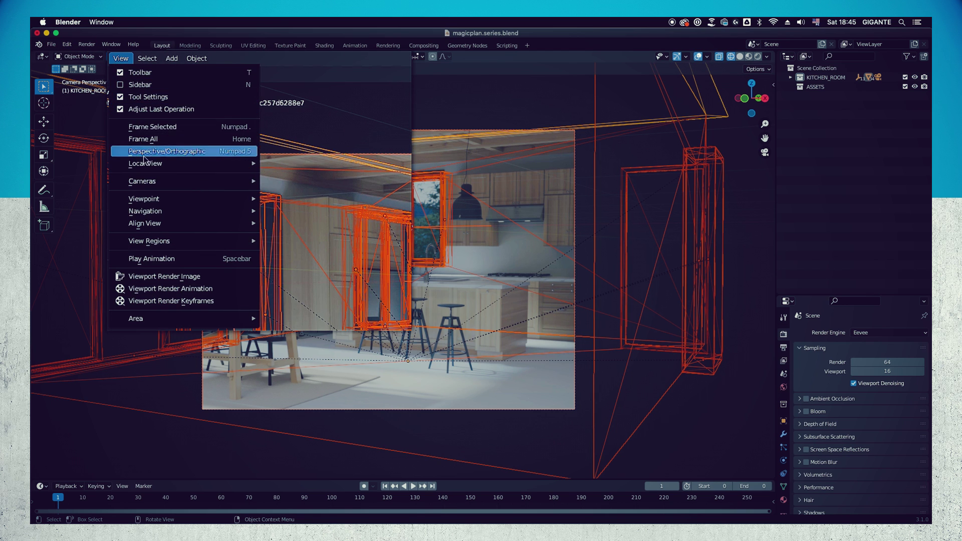
mouse_move(160, 199)
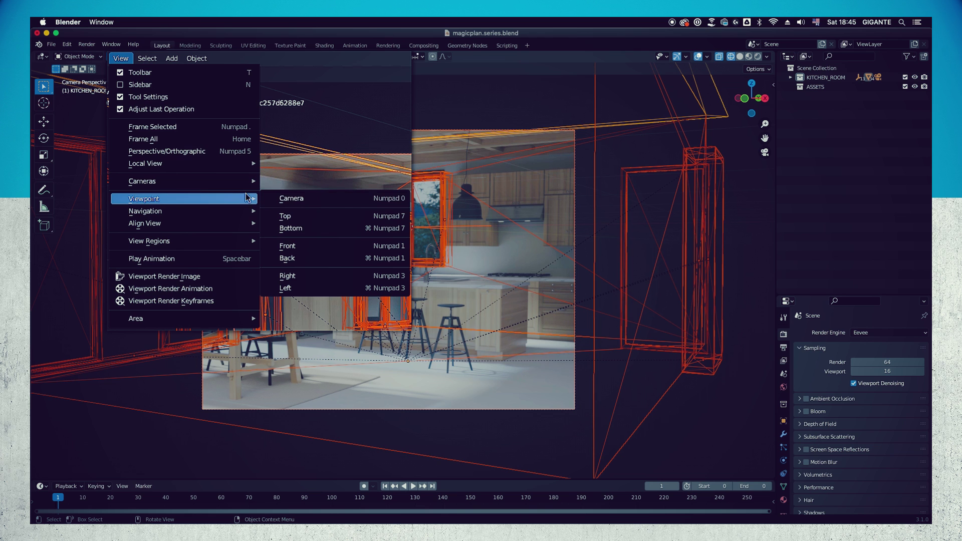
click(328, 240)
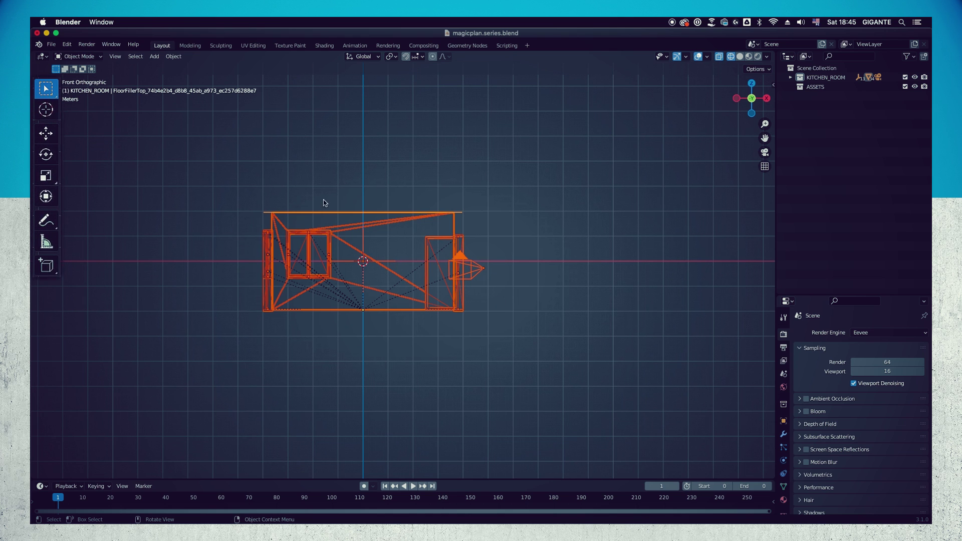
Move the selected room up along Z until its floor sits on the red X axis.
click(55, 138)
scroll(333, 256, up, 4)
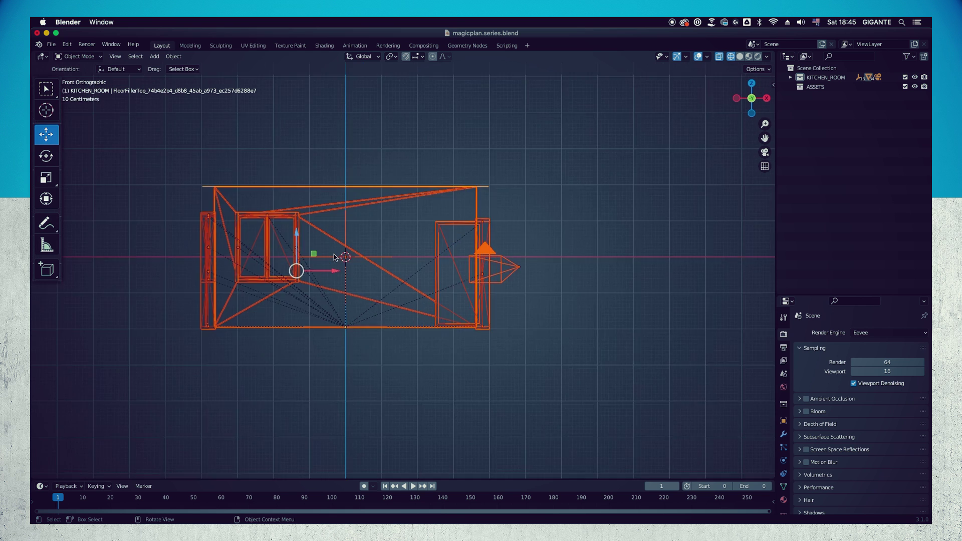
shift+middle_drag(283, 236, 371, 224)
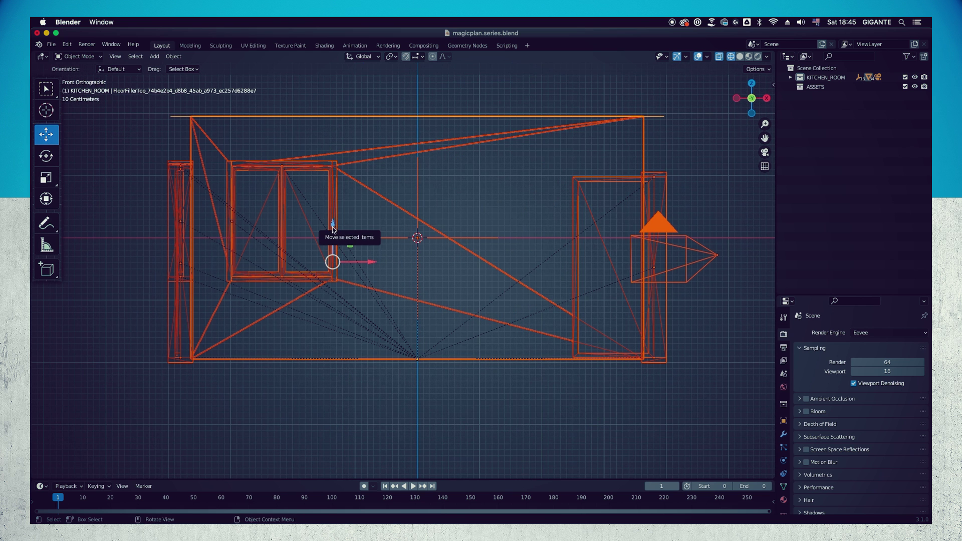
drag(333, 230, 335, 104)
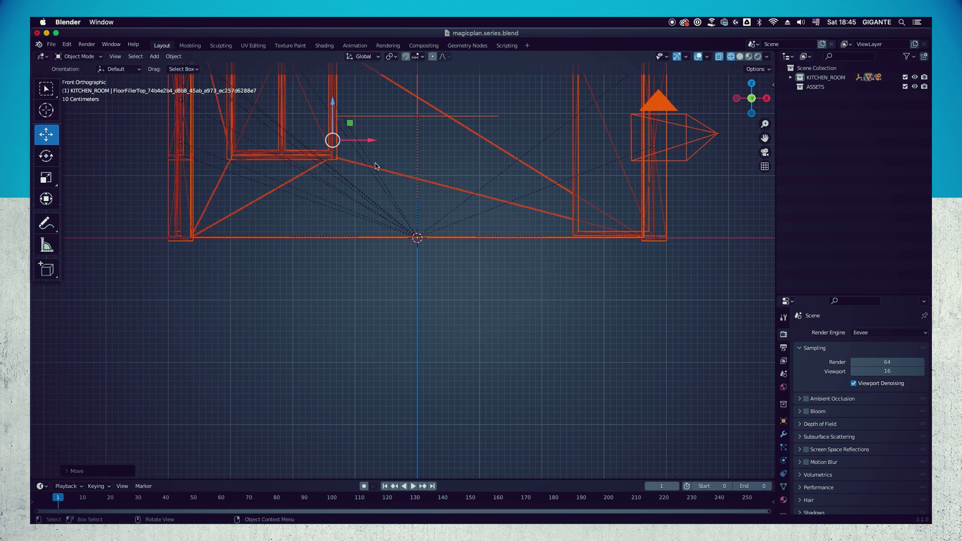
scroll(437, 236, down, 3)
shift+middle_drag(451, 230, 526, 269)
scroll(424, 338, up, 5)
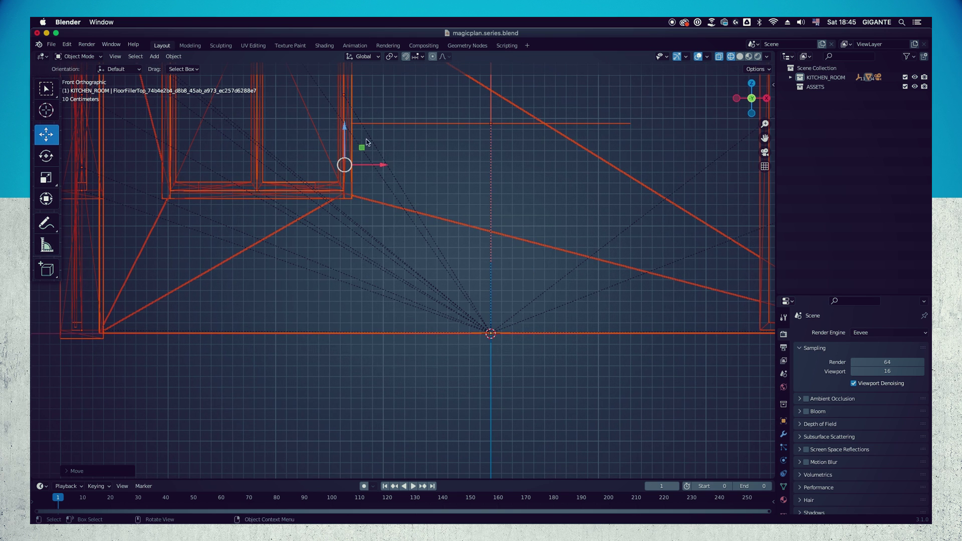
drag(347, 128, 346, 121)
scroll(437, 241, down, 1)
scroll(441, 240, down, 3)
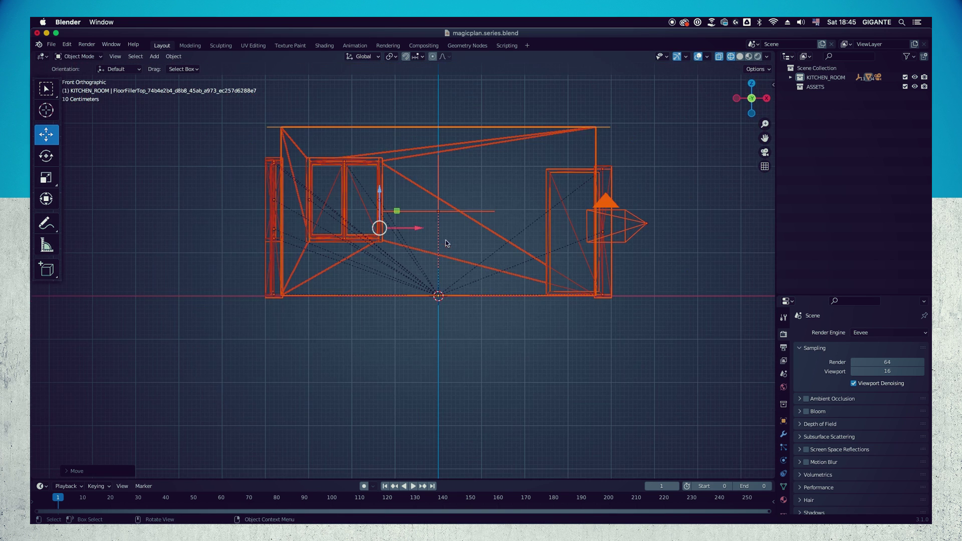
shift+middle_drag(446, 240, 419, 270)
Deselect everything, orbit to check the room, and save magicplan.series.blend.
click(499, 390)
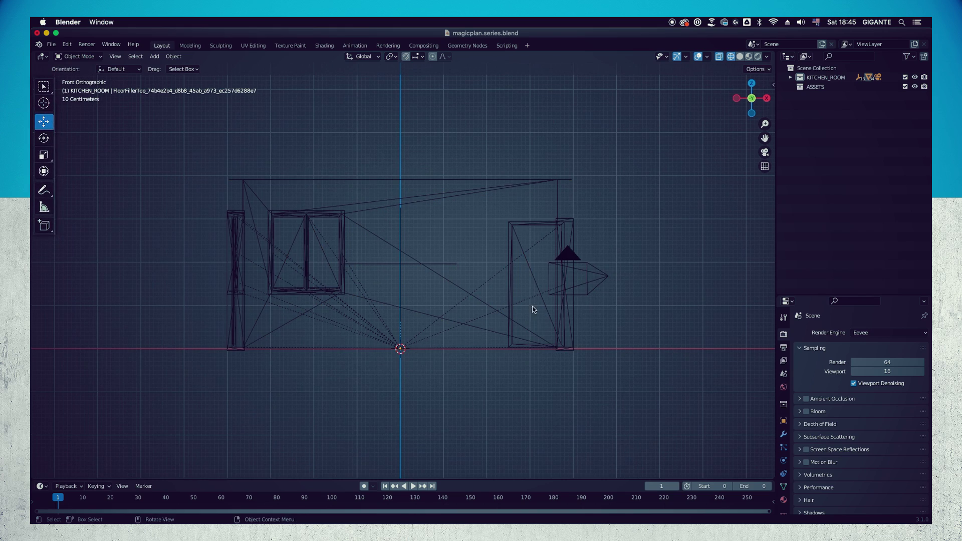
mouse_move(533, 309)
middle_down()
mouse_move(521, 278)
mouse_move(496, 296)
mouse_move(551, 314)
mouse_move(518, 314)
middle_up()
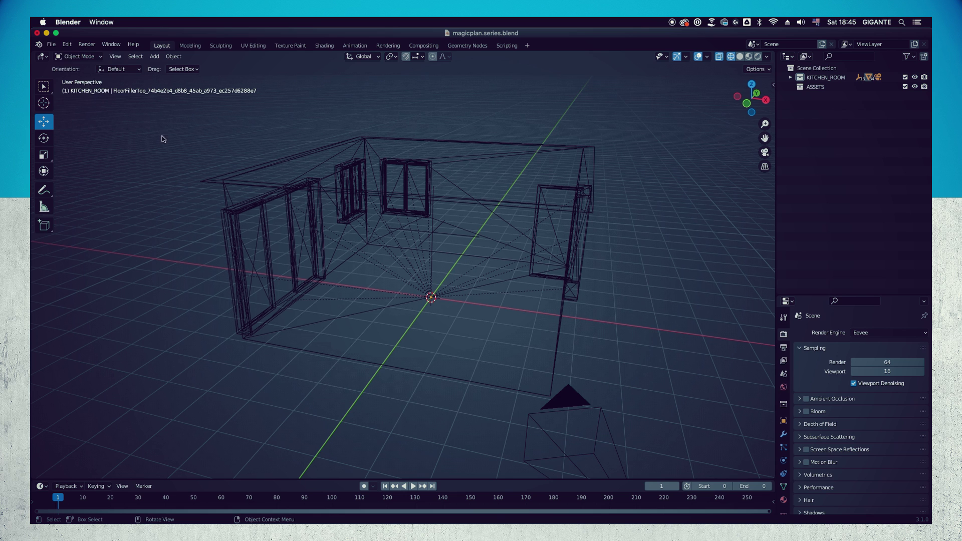
click(52, 44)
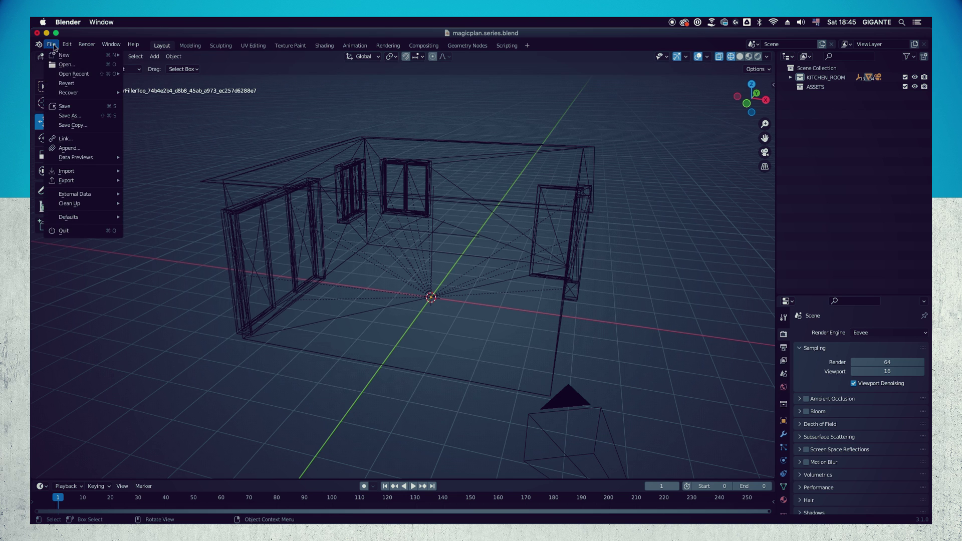
click(65, 106)
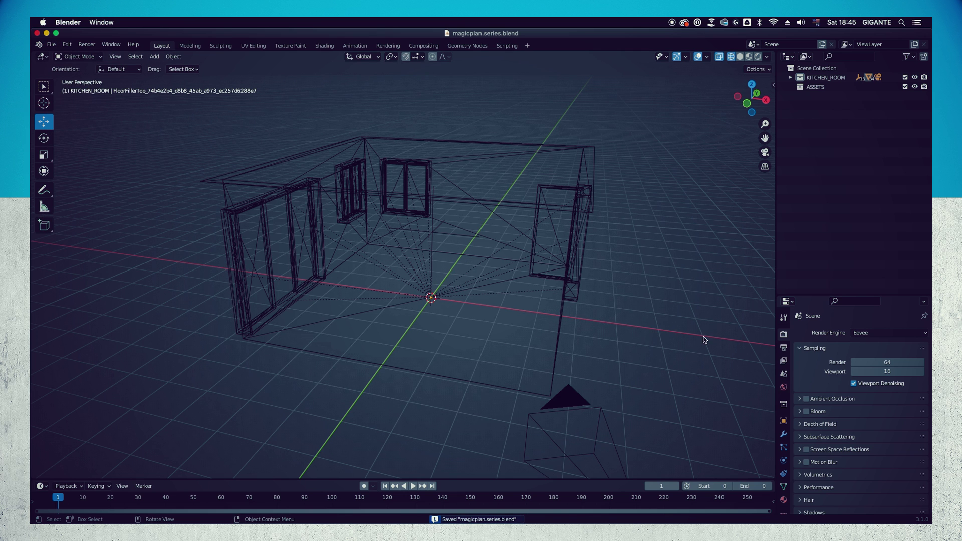
Return to the fSpy camera view with Numpad 0 and zoom on the camera frame.
key(KP_0)
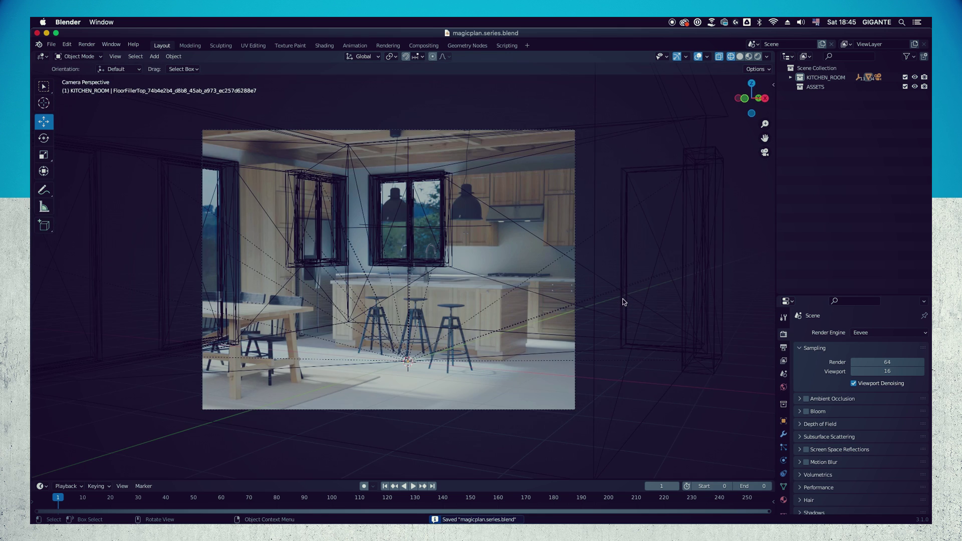
scroll(624, 302, up, 2)
scroll(624, 301, down, 1)
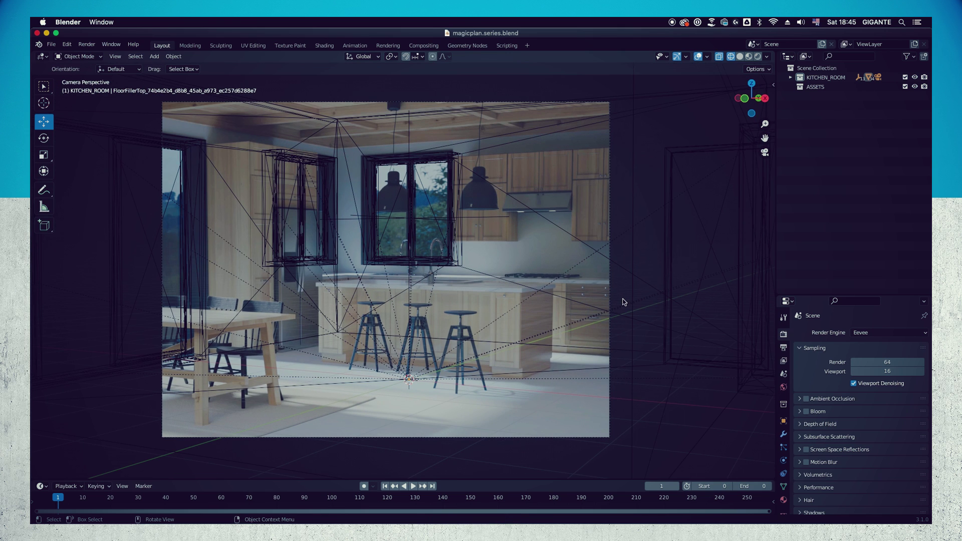